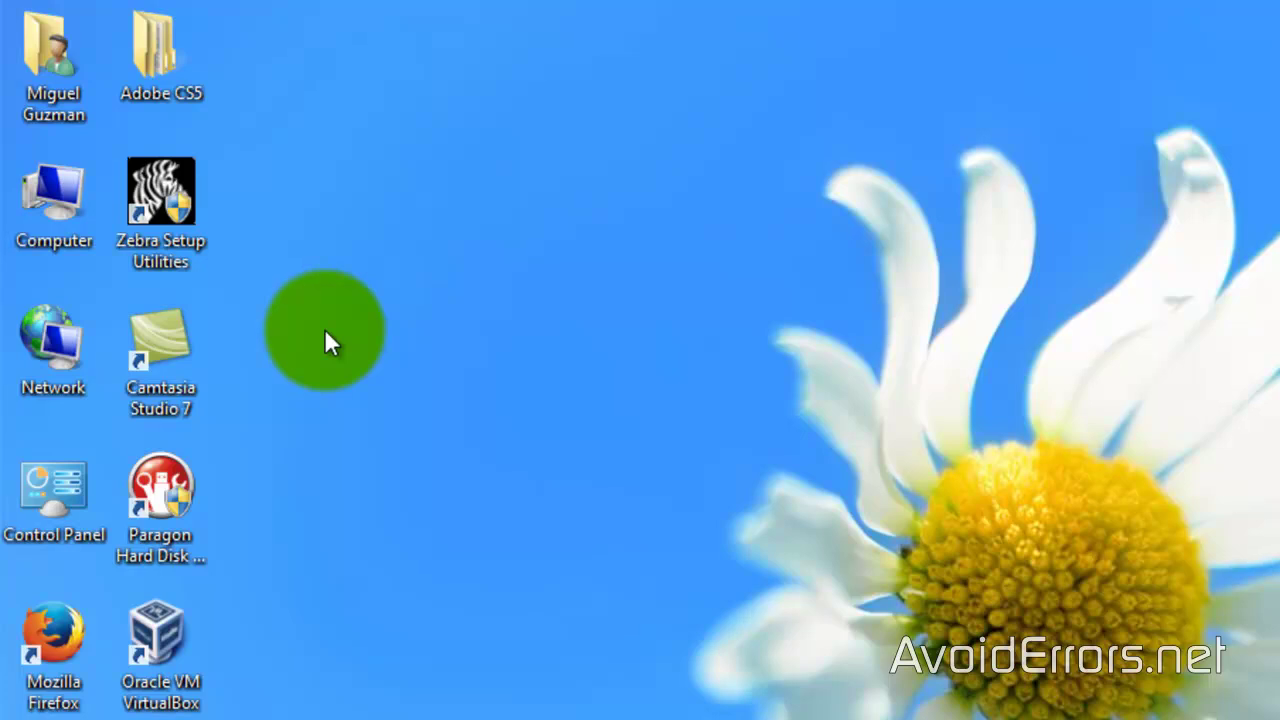
# Step: Open Computer Management's Disk Management maximized, showing the 149.11 GB C: partition and unallocated Disk 1
pyautogui.rightClick(74, 195)
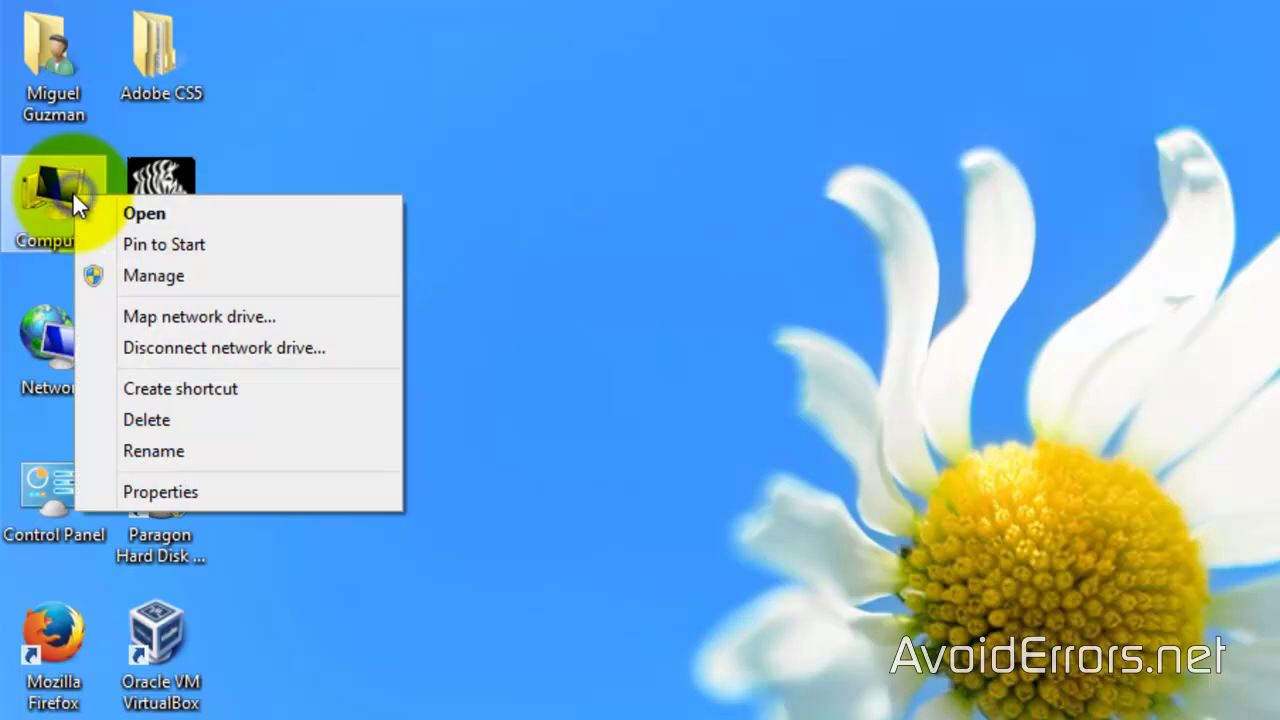
pyautogui.click(91, 275)
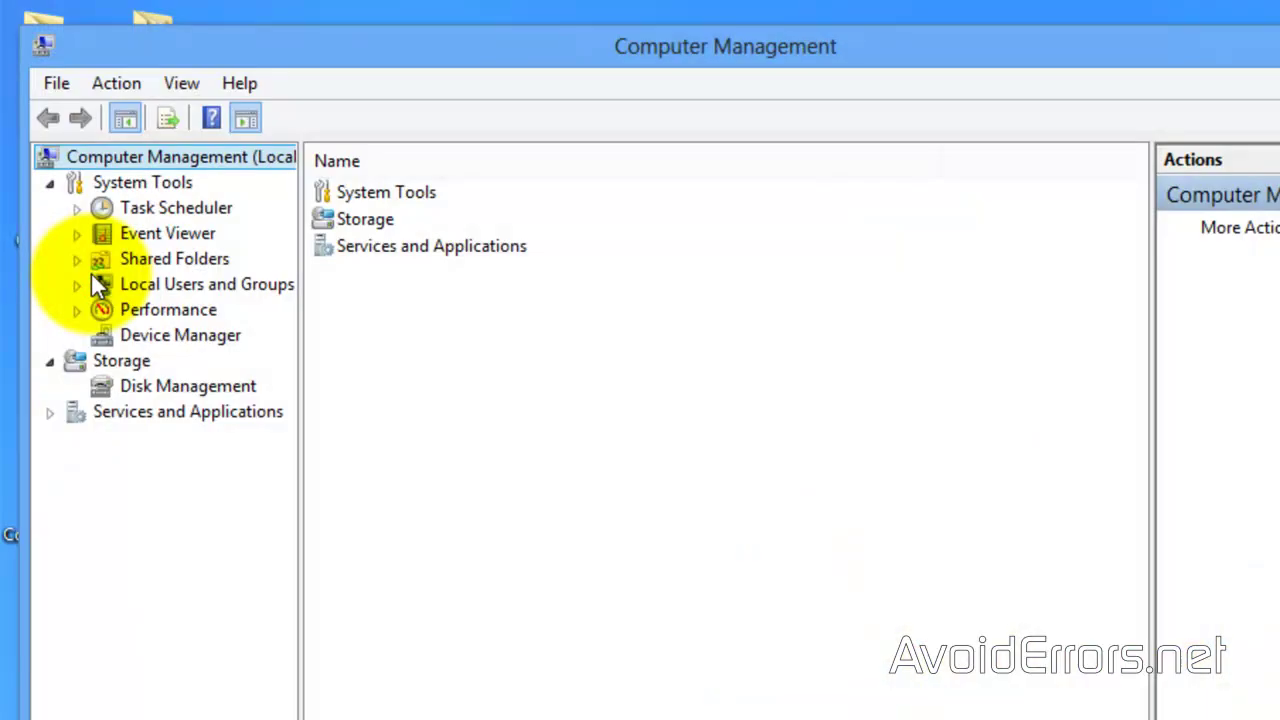
pyautogui.click(103, 386)
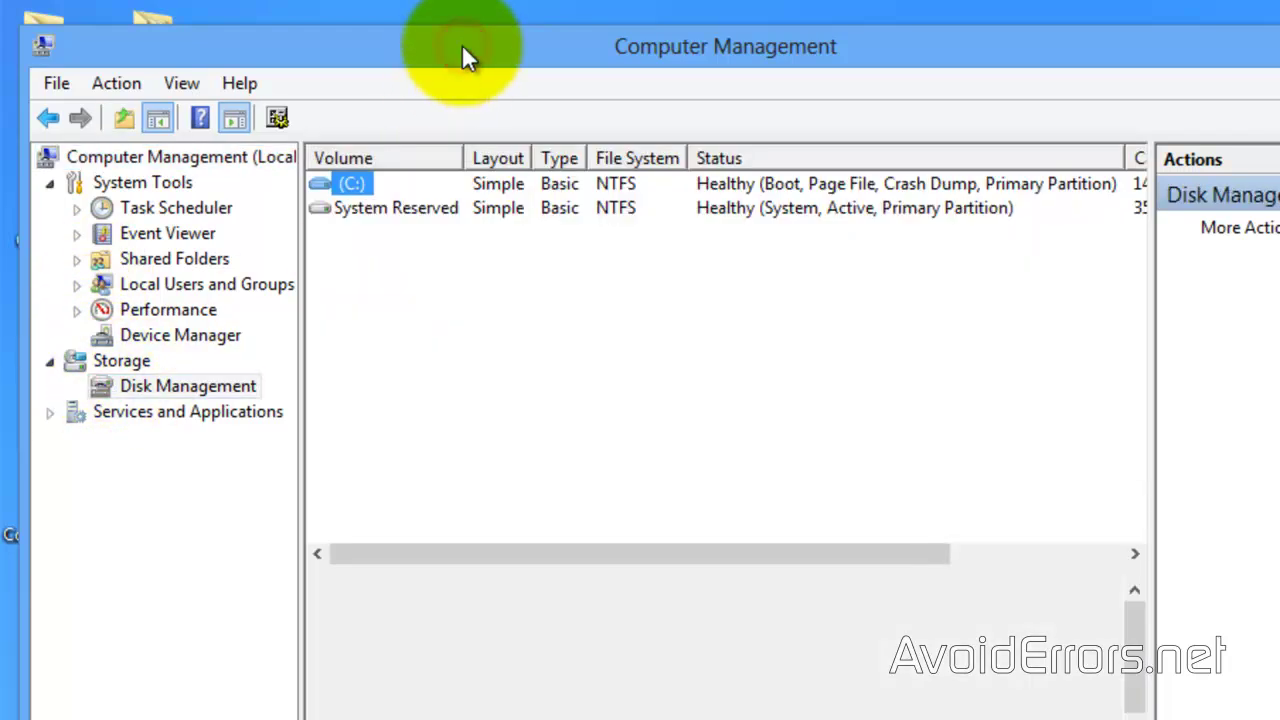
pyautogui.doubleClick(462, 44)
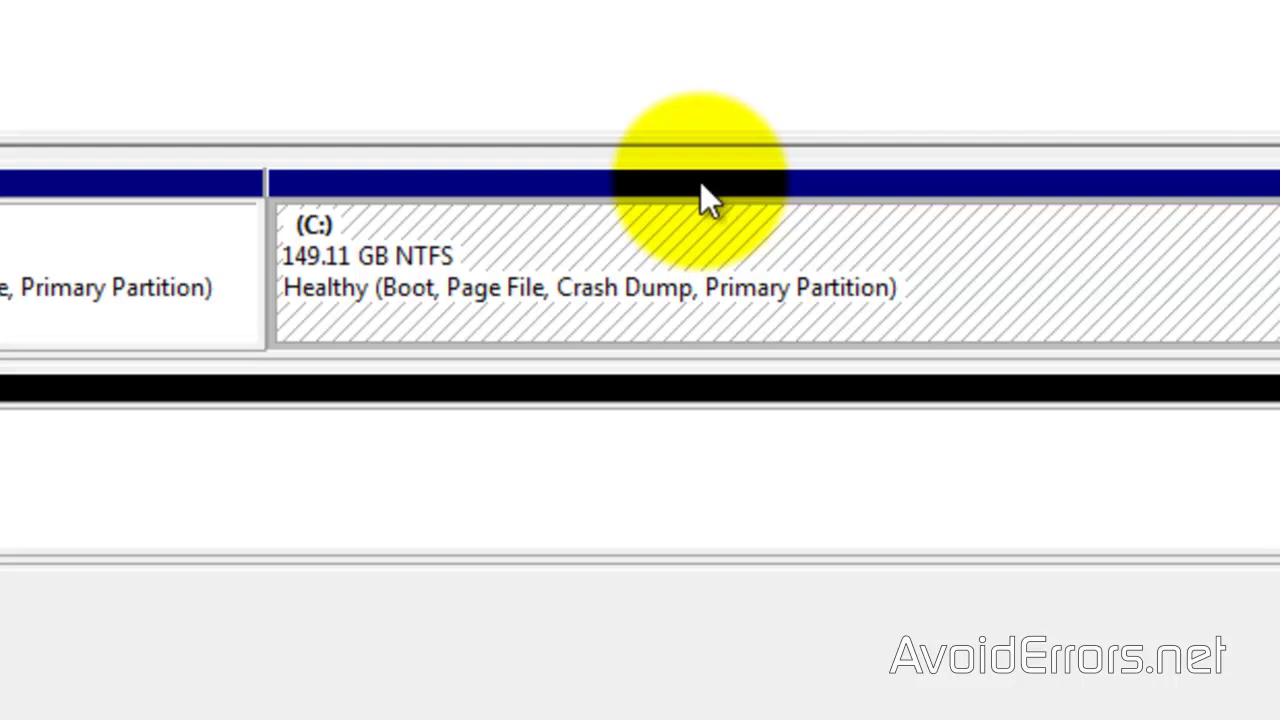
pyautogui.rightClick(700, 181)
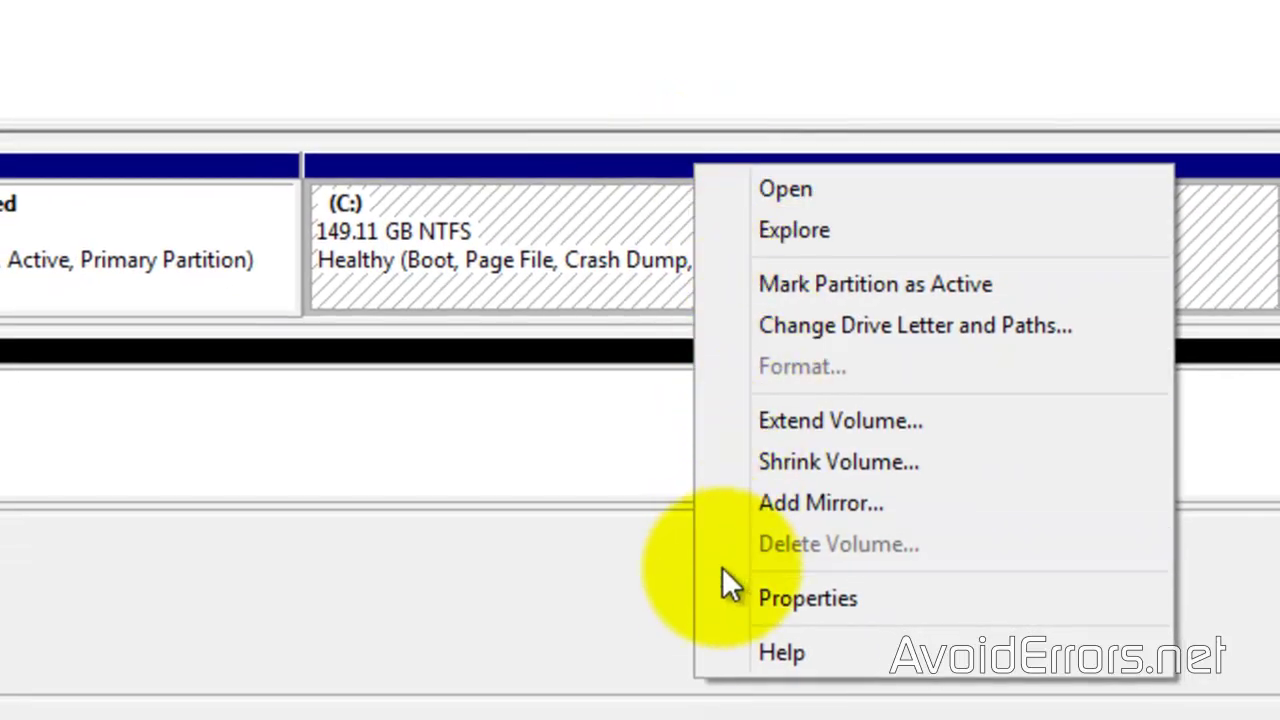
pyautogui.click(722, 598)
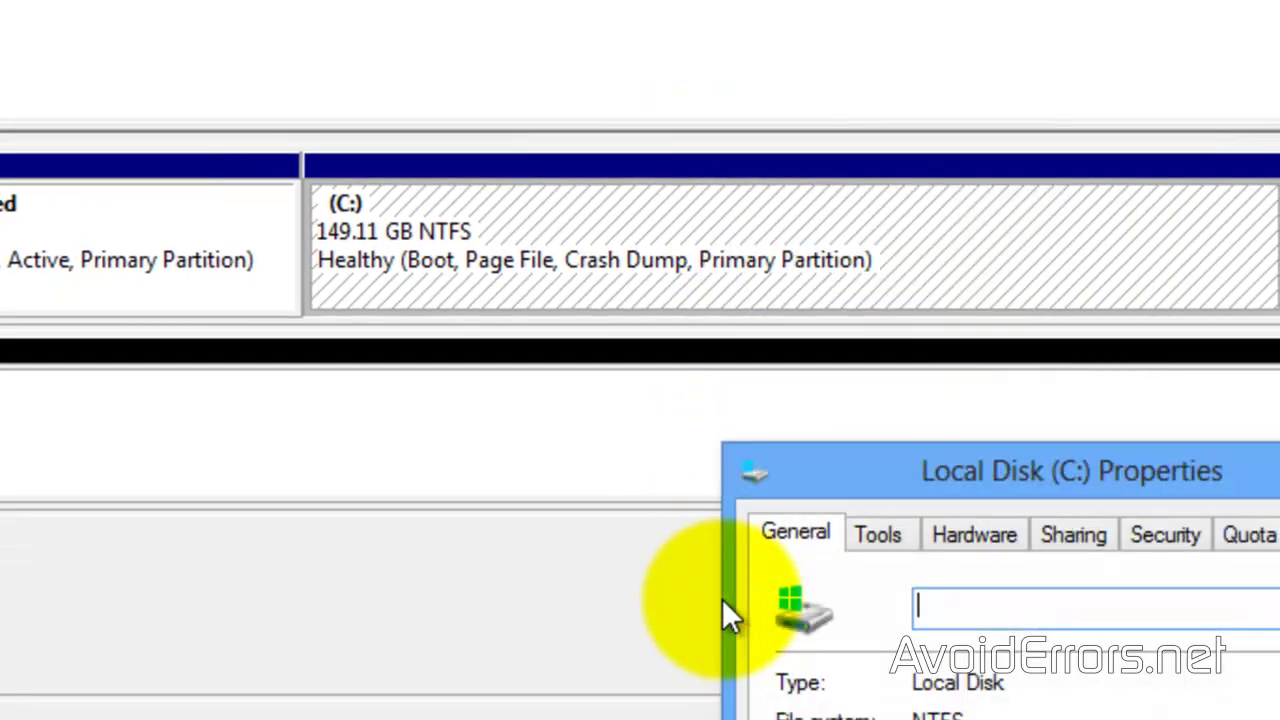
pyautogui.moveTo(950, 472); pyautogui.dragTo(655, 0)
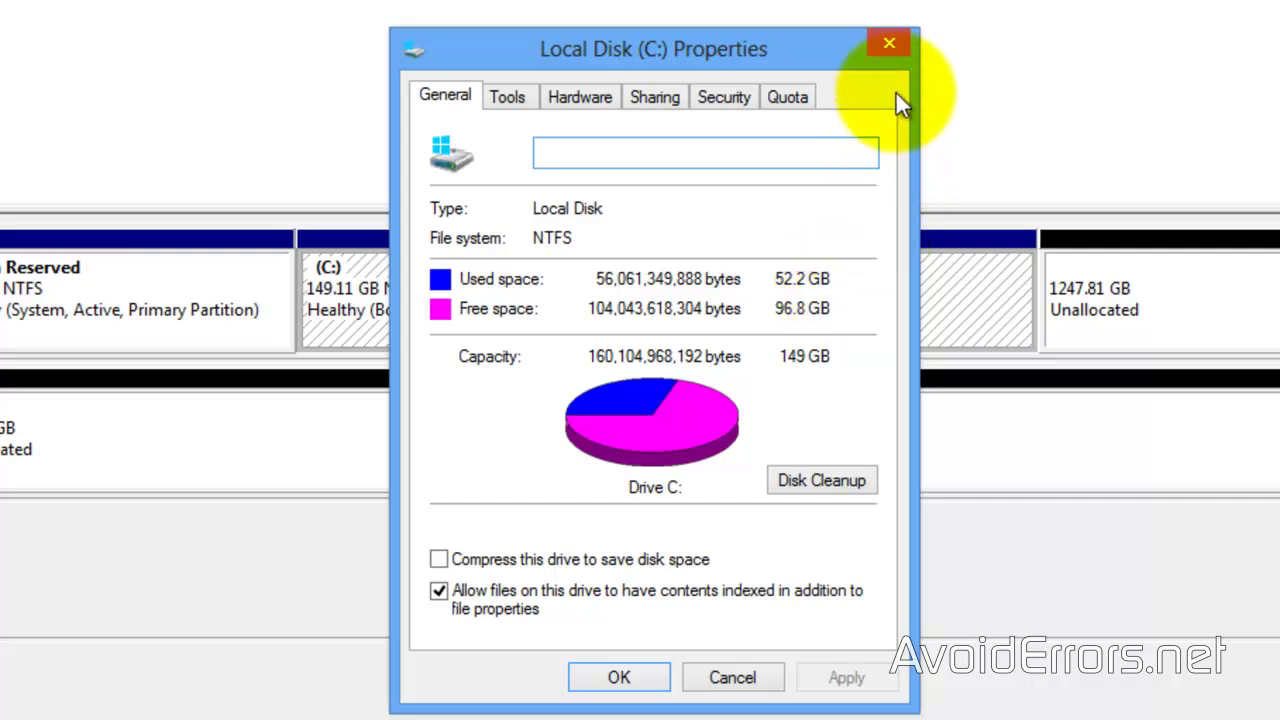
pyautogui.click(887, 45)
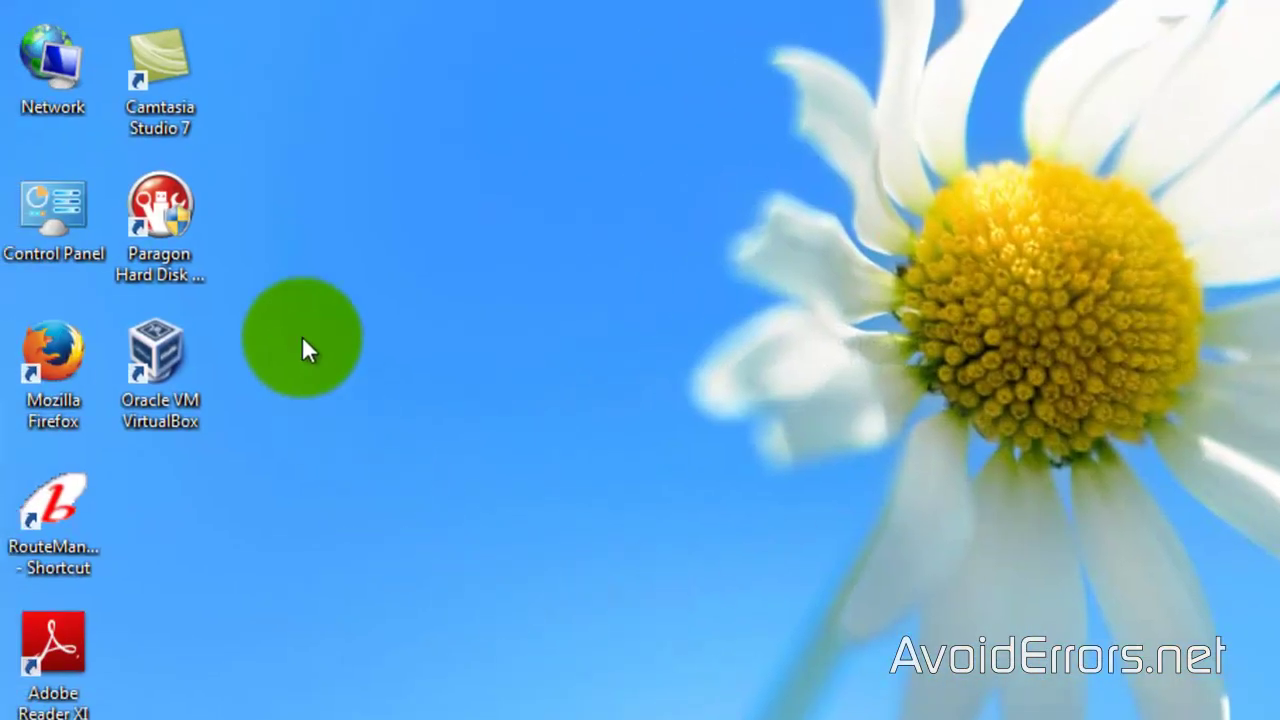
# Step: Launch Paragon Hard Disk Manager 12 Suite and go to its Copying and Migration tasks
pyautogui.doubleClick(168, 202)
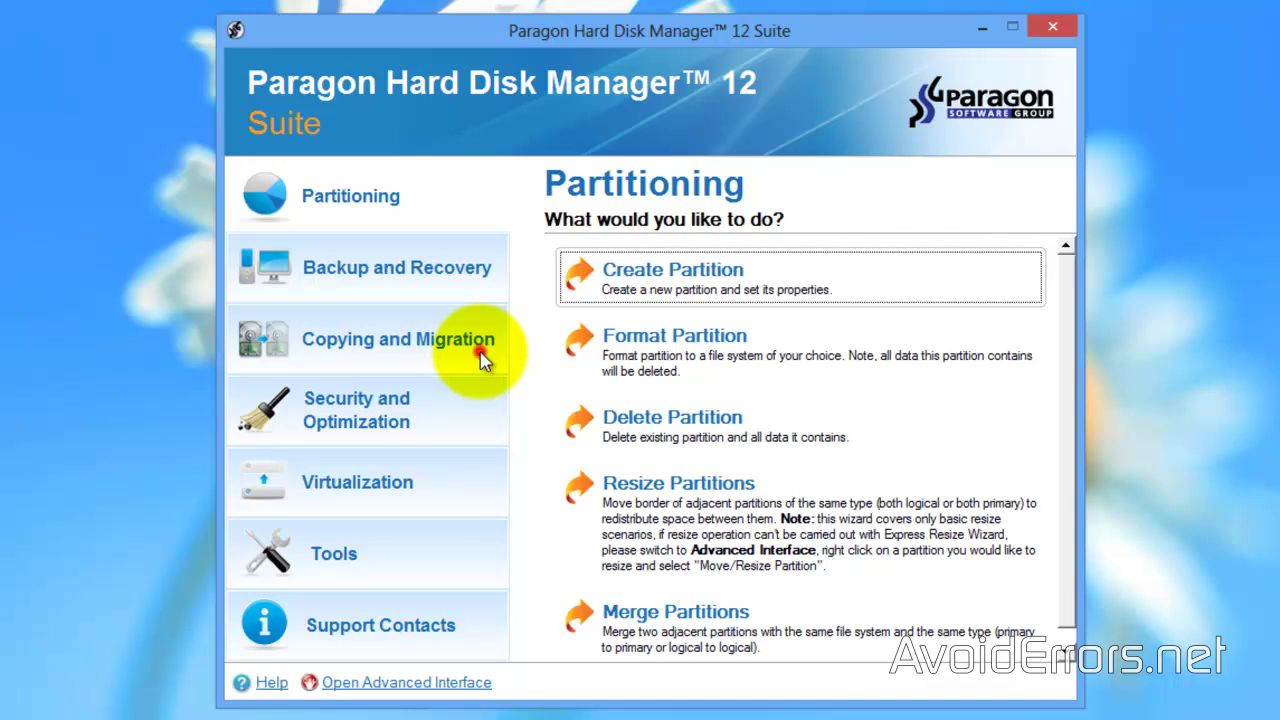
pyautogui.click(481, 354)
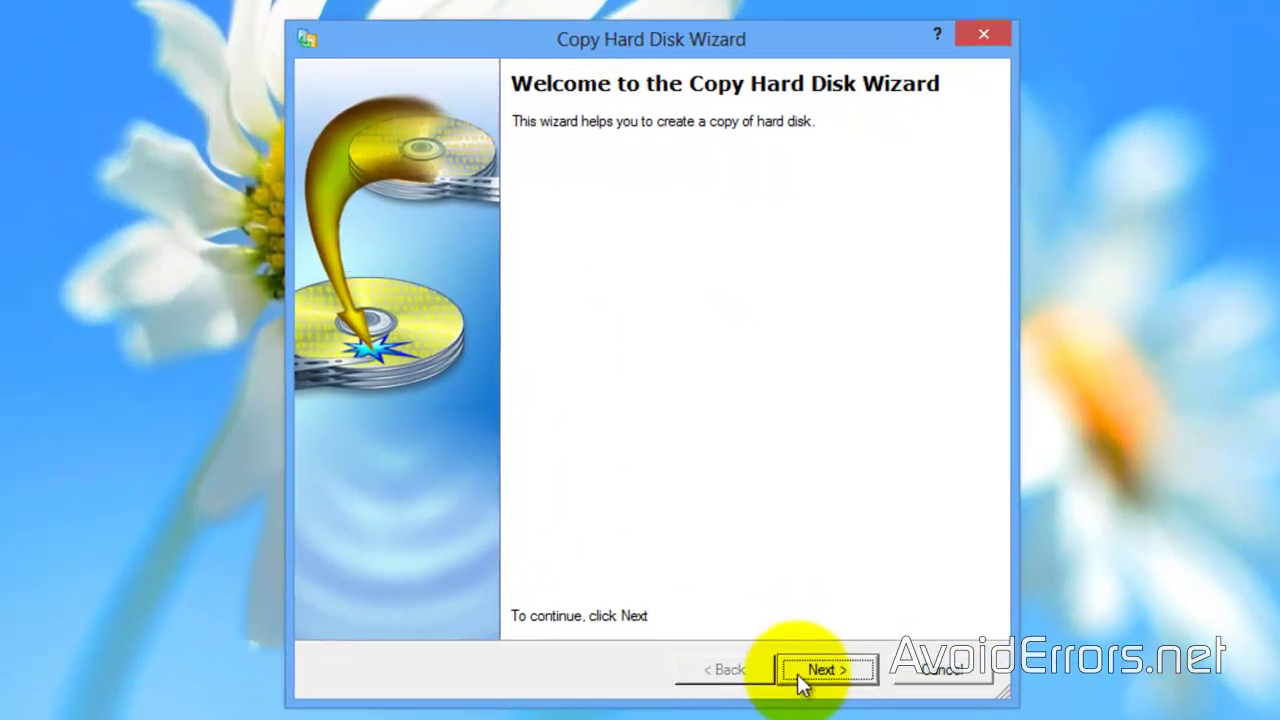
# Step: Move past the wizard welcome page and choose Basic MBR Hard Disk 0 as the source disk
pyautogui.click(800, 680)
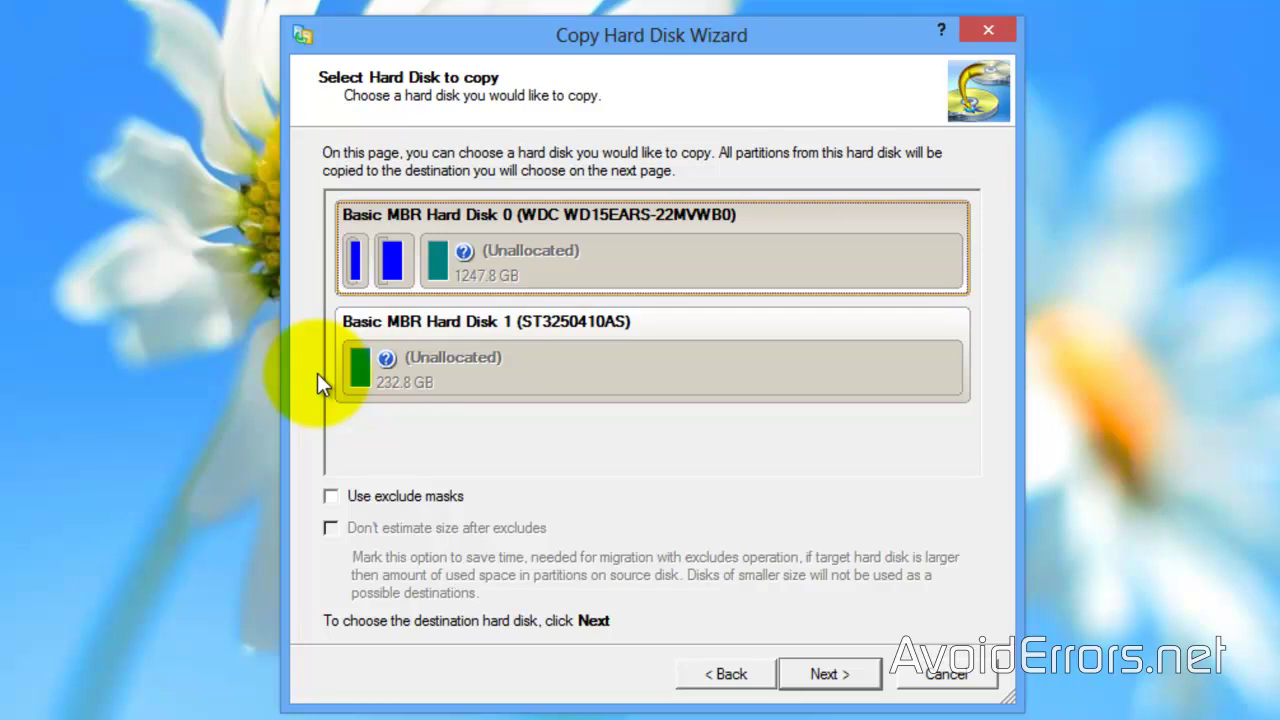
pyautogui.click(396, 258)
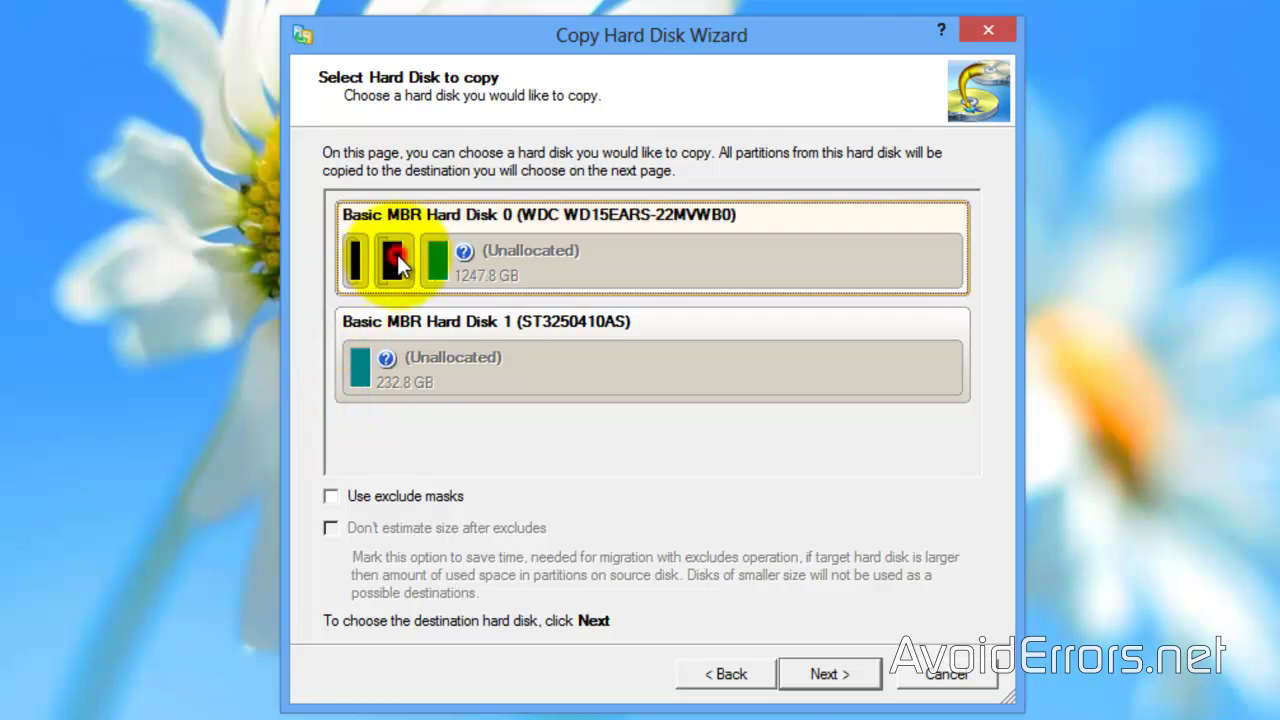
pyautogui.click(413, 360)
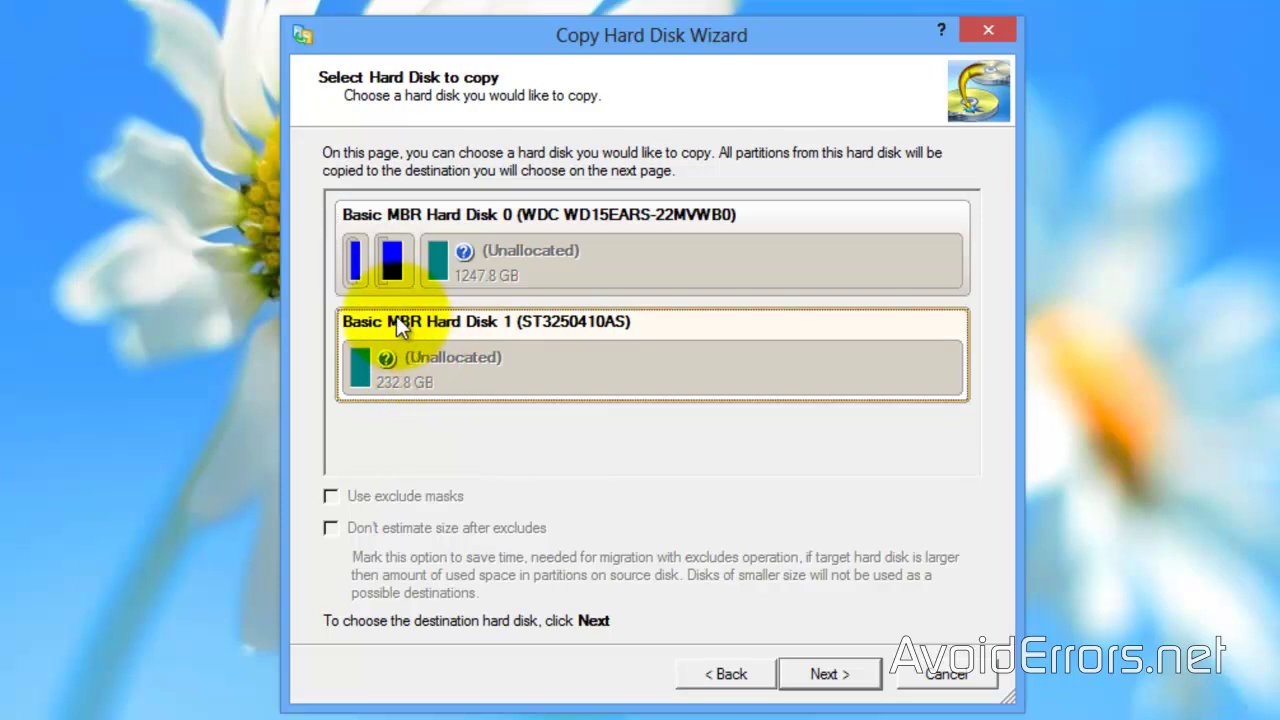
pyautogui.click(450, 255)
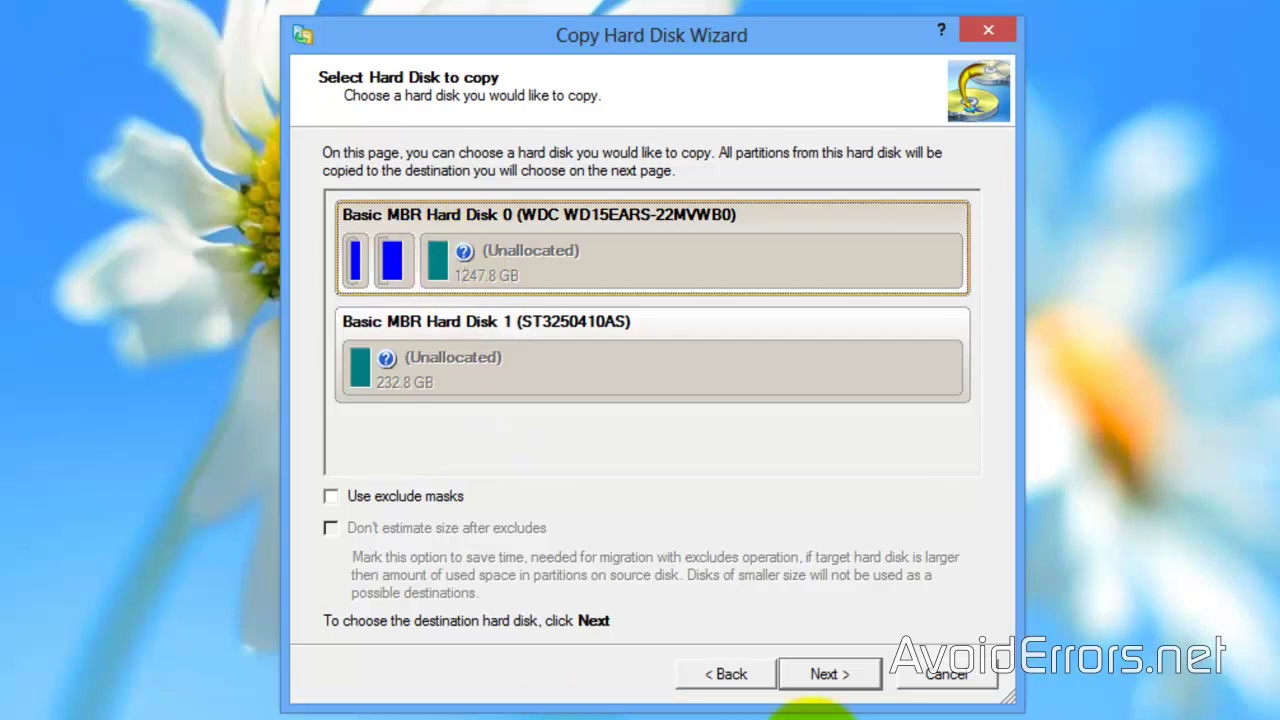
pyautogui.click(826, 674)
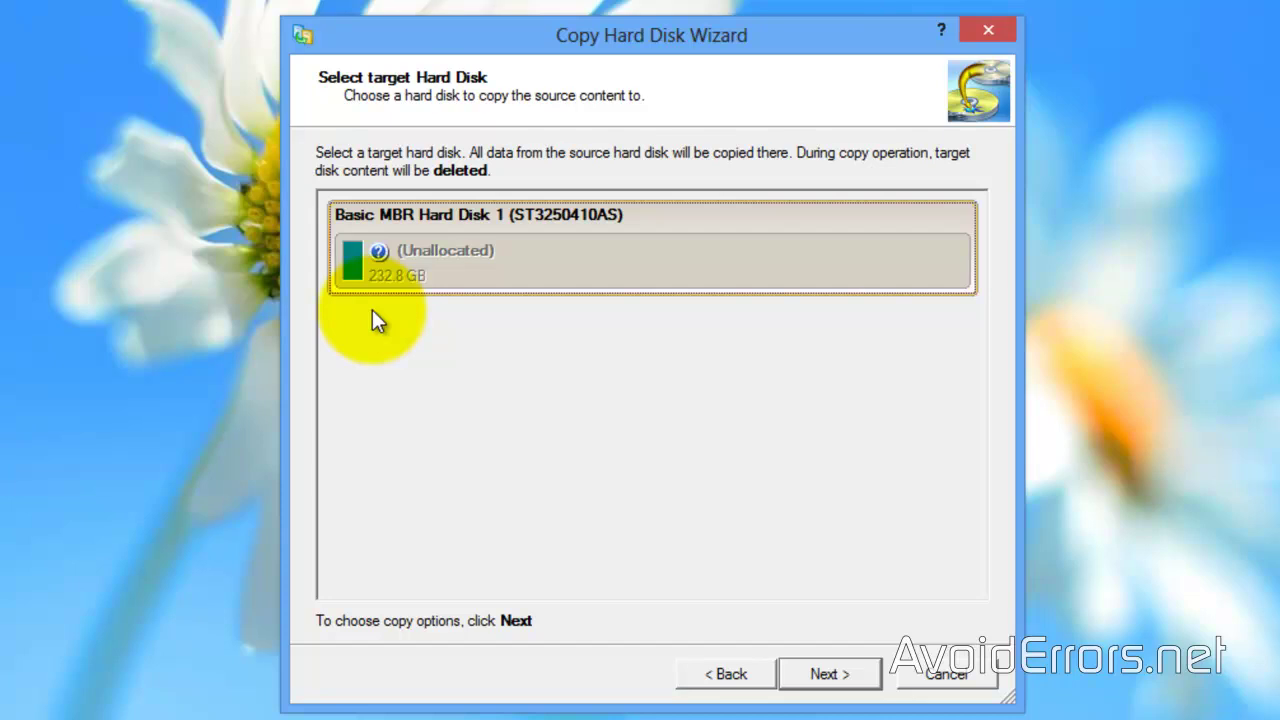
# Step: Keep the 232.8 GB Hard Disk 1 as the copy target and continue
pyautogui.click(826, 674)
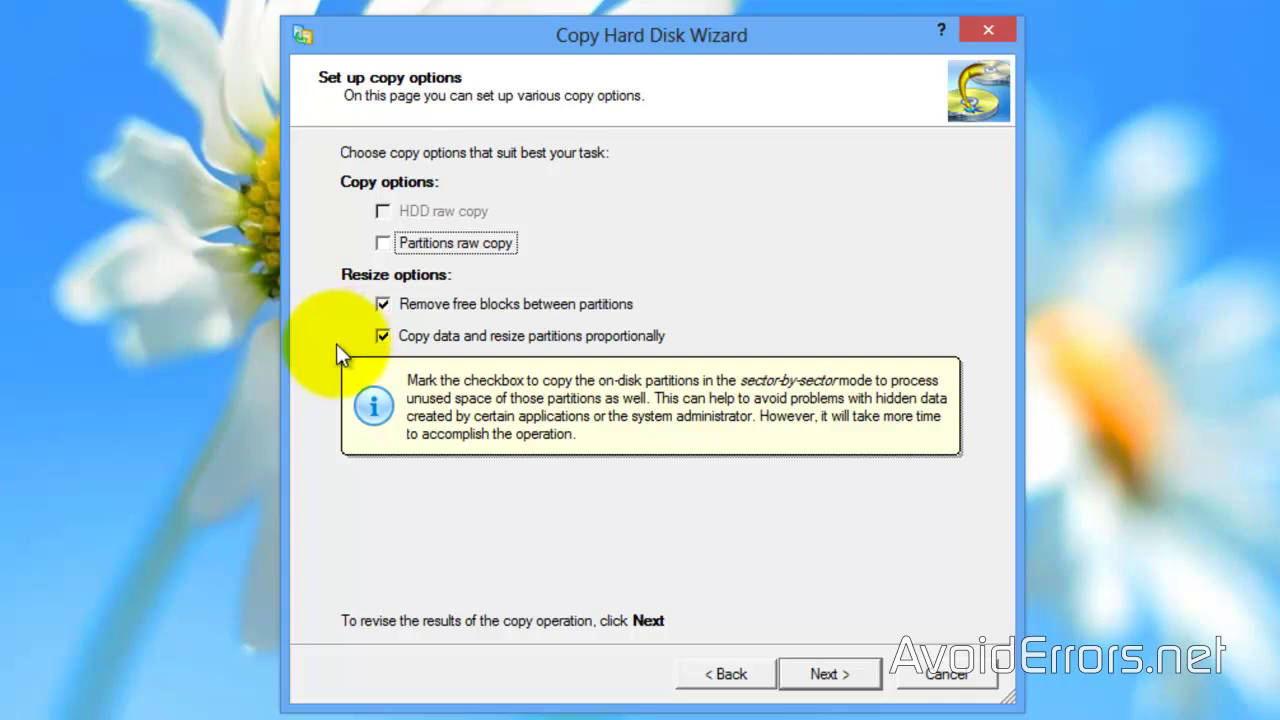
# Step: Review the planned changes, setting the proportional resize slider so the copy uses 232.8 GB (100%)
pyautogui.click(802, 684)
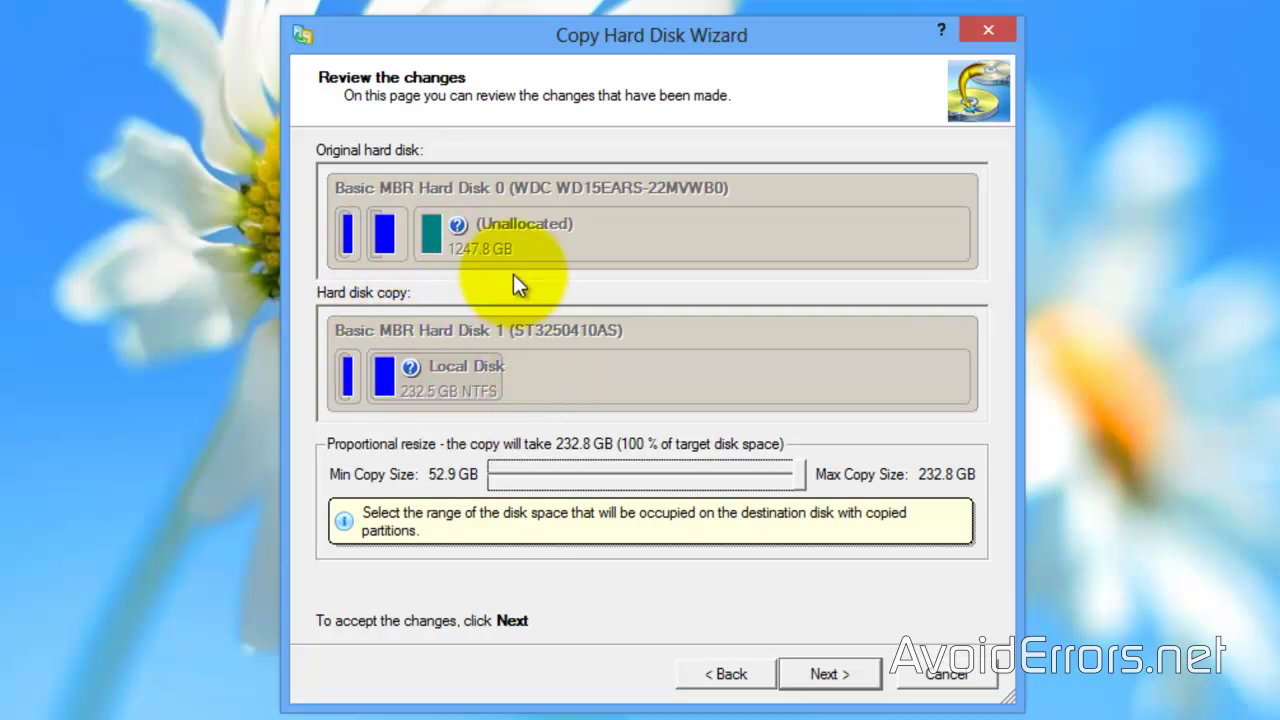
pyautogui.moveTo(542, 370)
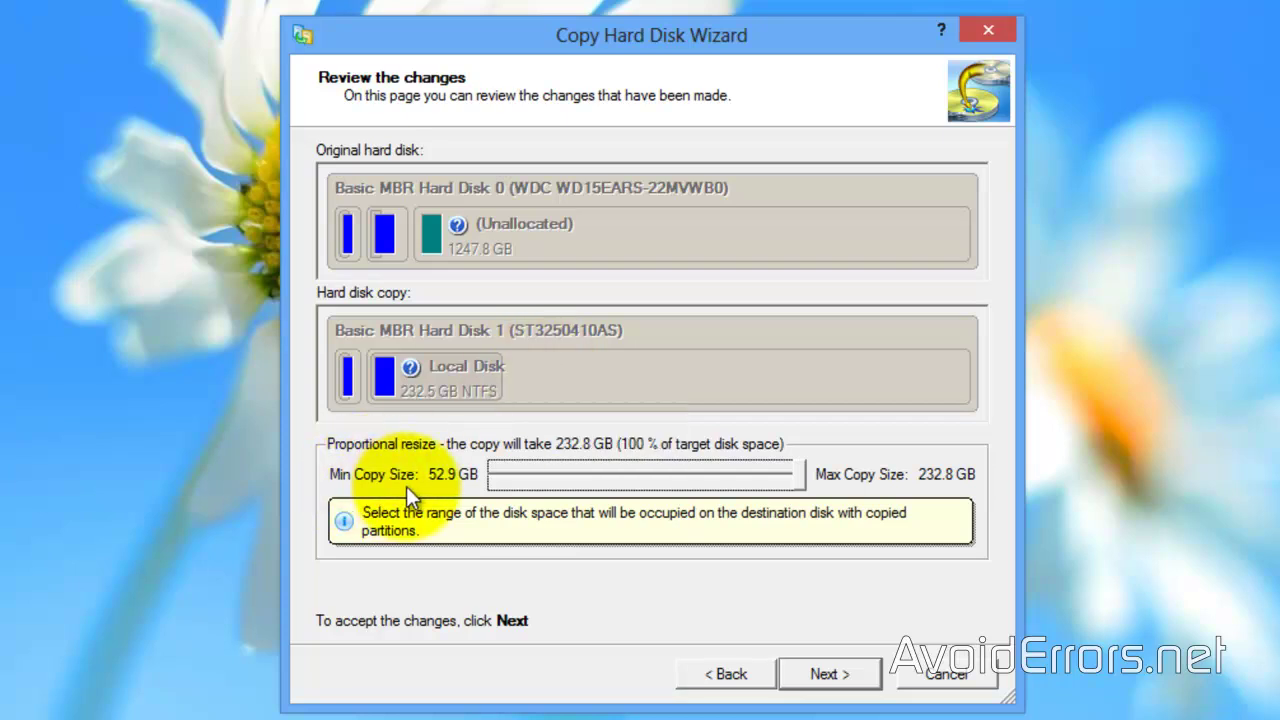
pyautogui.click(801, 482)
pyautogui.moveTo(801, 480)
pyautogui.mouseDown()
pyautogui.moveTo(744, 484)
pyautogui.moveTo(816, 485)
pyautogui.mouseUp()
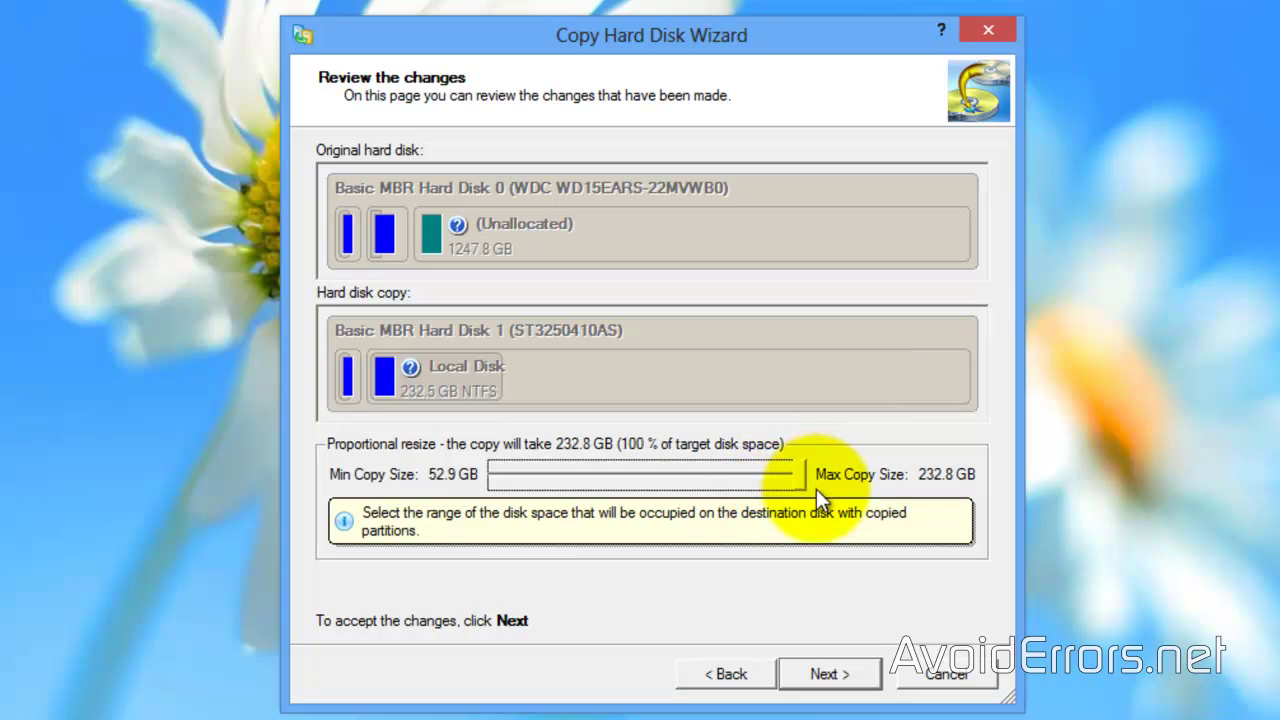
pyautogui.click(805, 676)
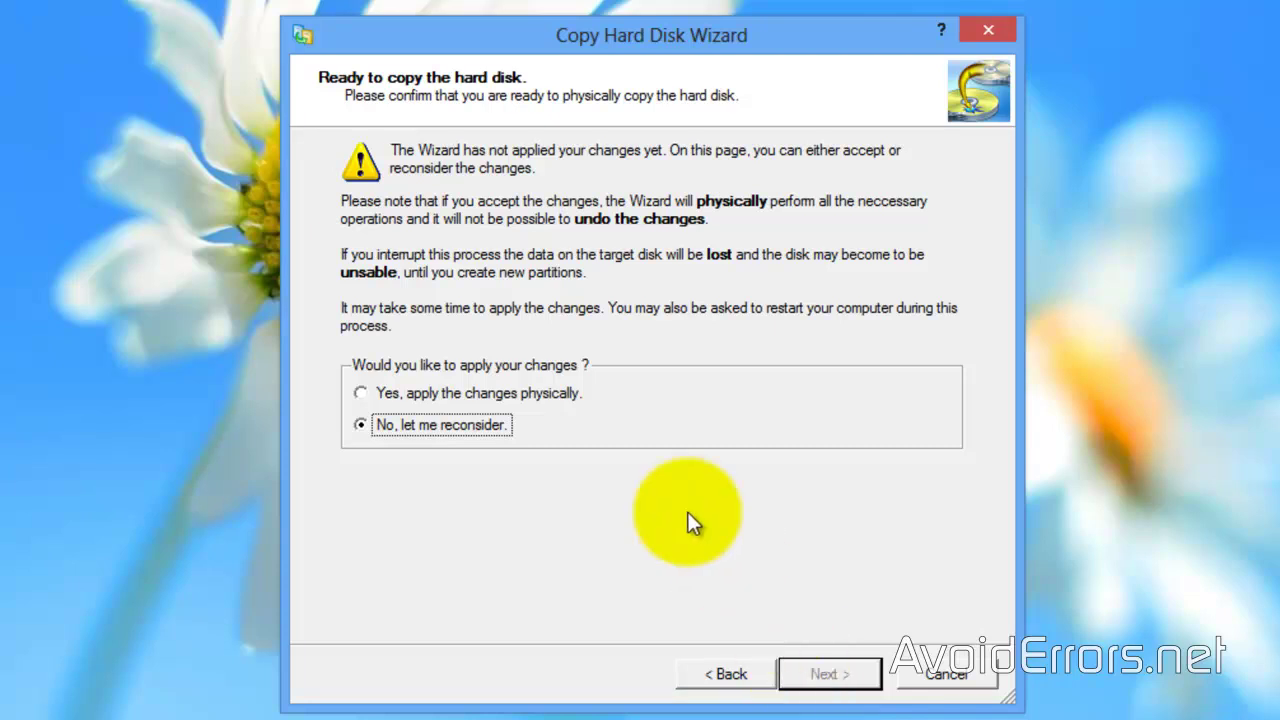
# Step: Choose 'Yes, apply the changes physically' and run the disk copy to completion
pyautogui.click(540, 392)
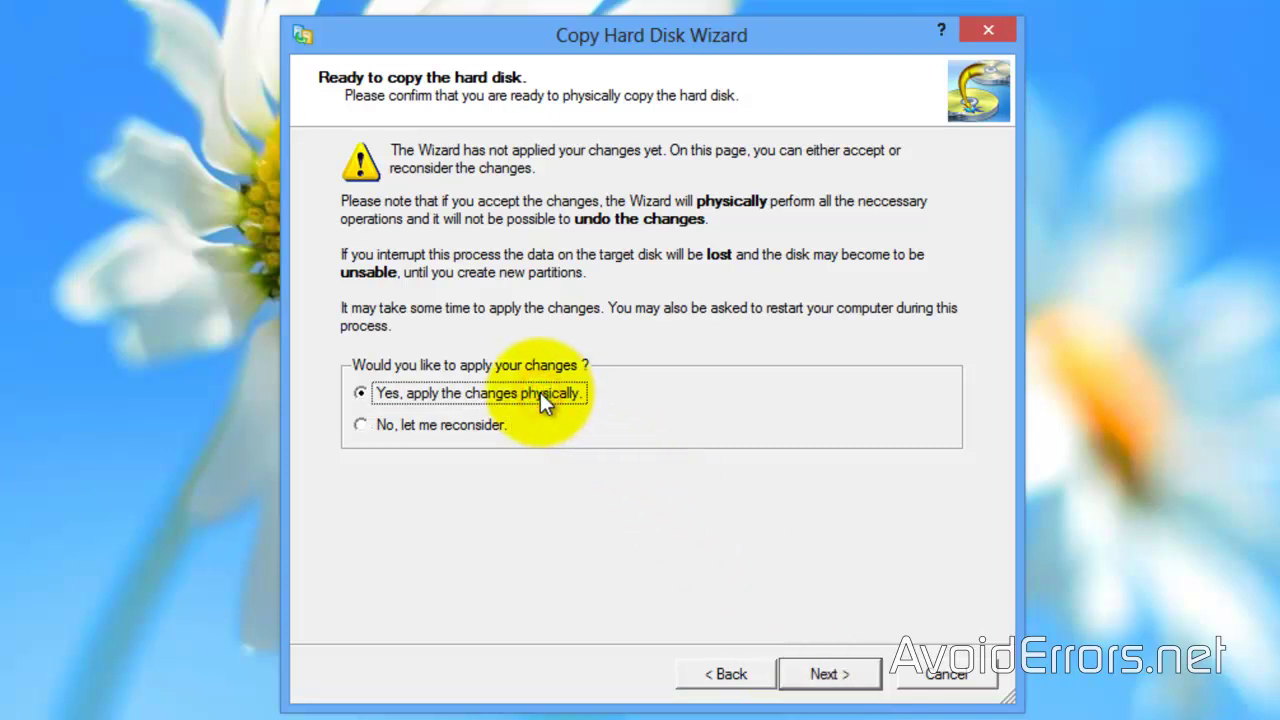
pyautogui.click(792, 680)
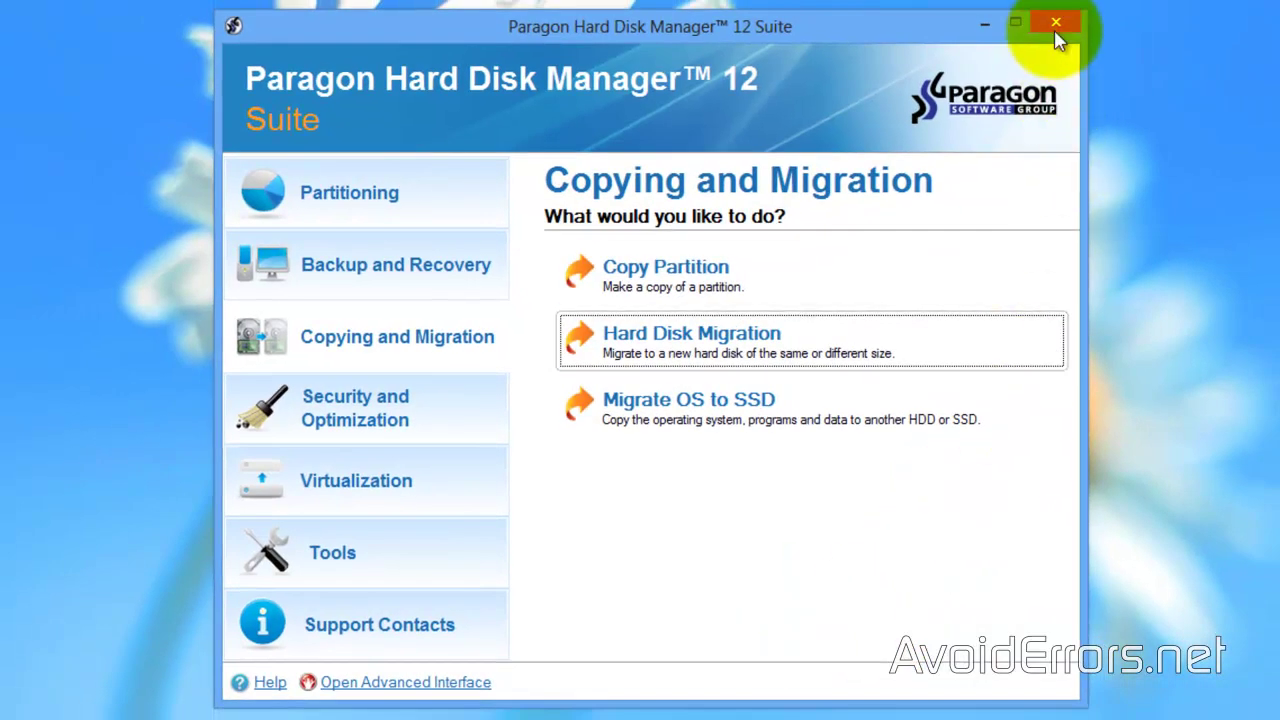
# Step: Close Paragon and check Disk Management, where Disk 1 now holds 350 MB and 232.54 GB NTFS partitions
pyautogui.click(1055, 22)
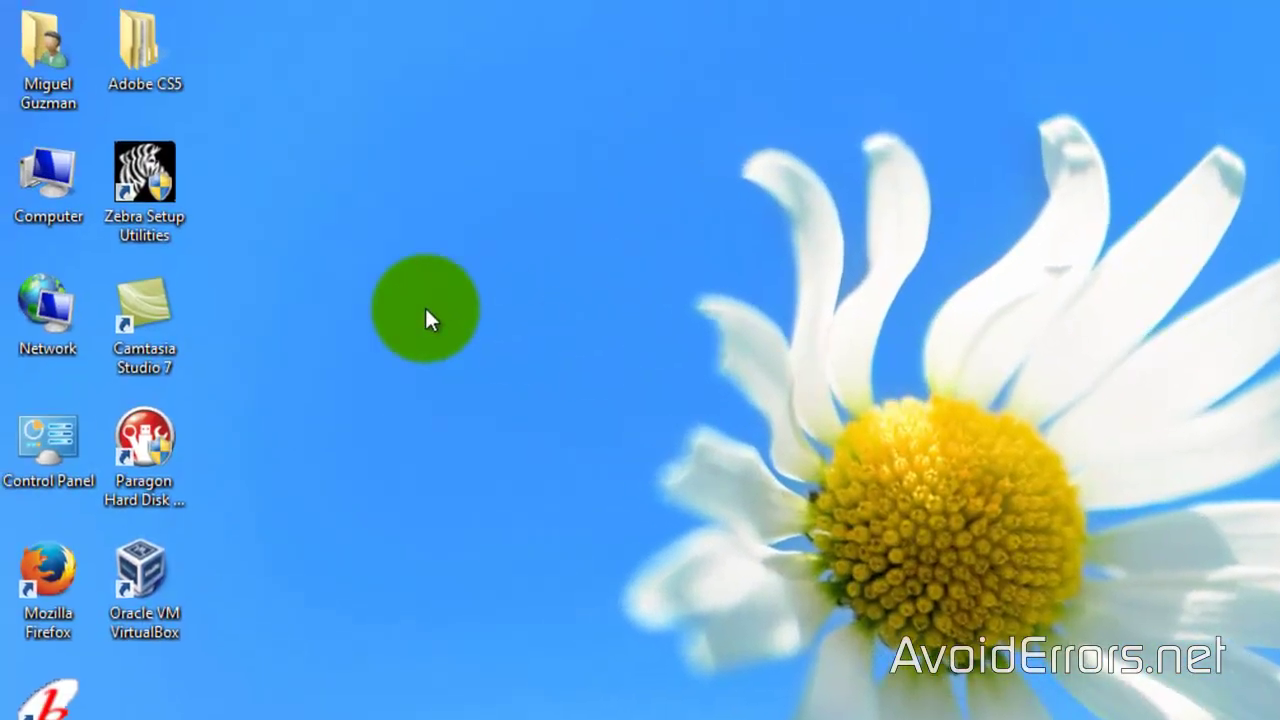
pyautogui.rightClick(56, 172)
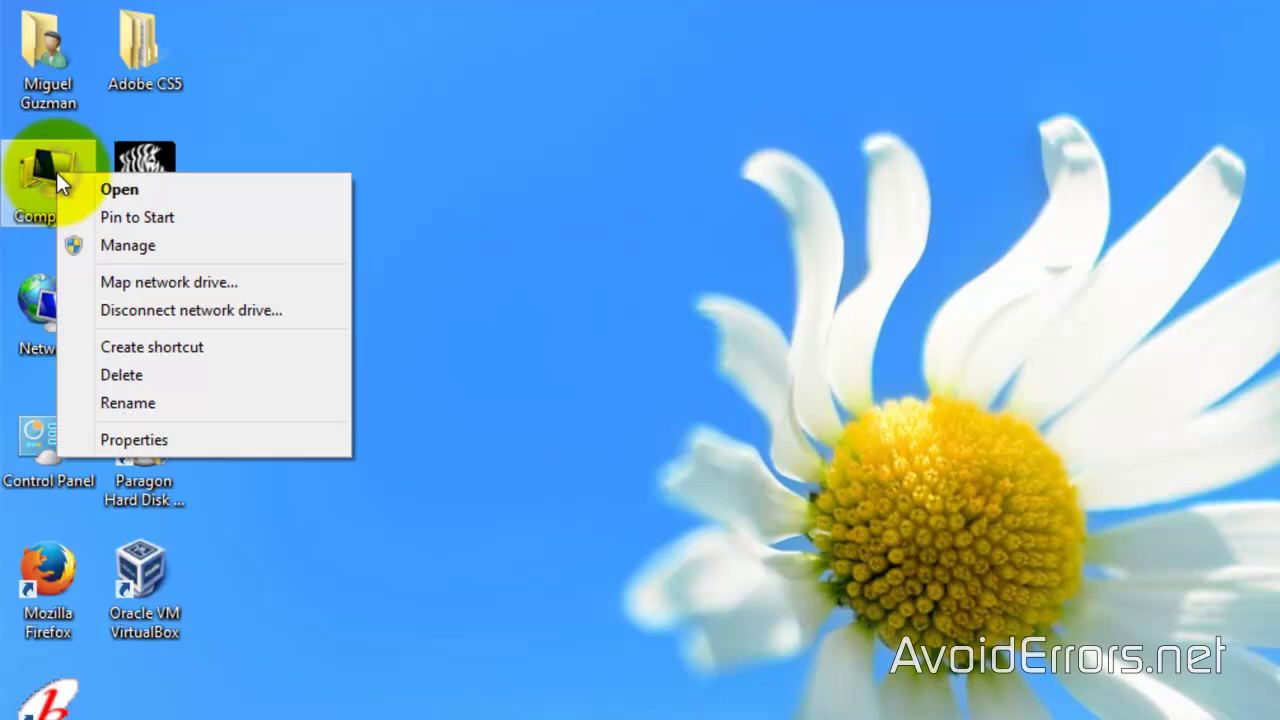
pyautogui.click(77, 245)
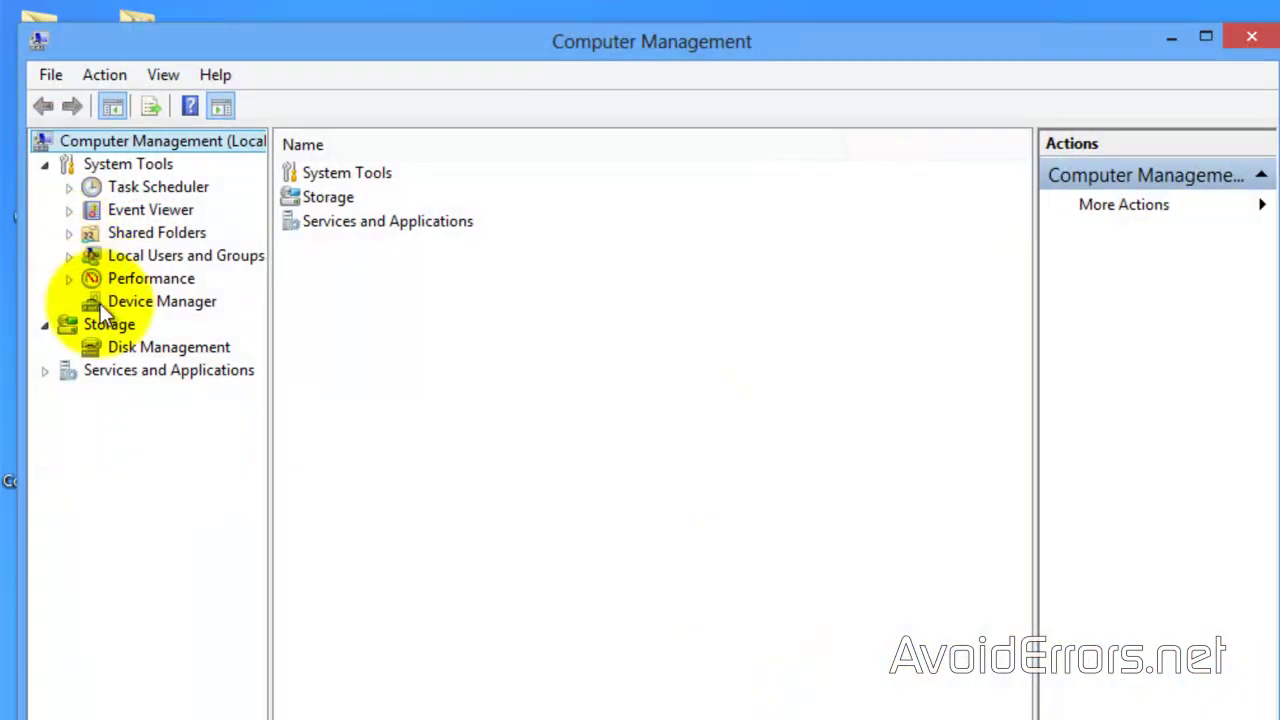
pyautogui.click(115, 345)
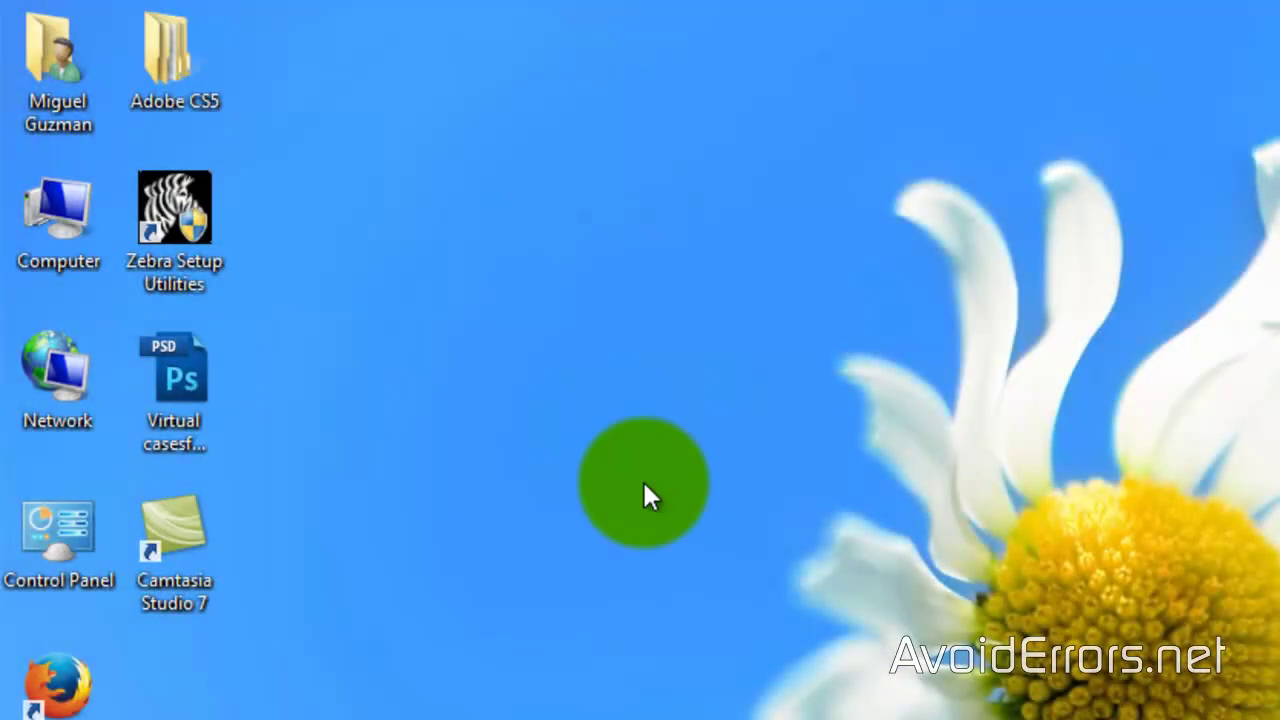
# Step: With the keyboard, open Disk Management and confirm C: is 232.54 GB on the 232.88 GB Disk 0
pyautogui.hotkey('shift', 'F10')
pyautogui.press('Down')
pyautogui.press('Down')
pyautogui.press('Down')
pyautogui.press('Return')
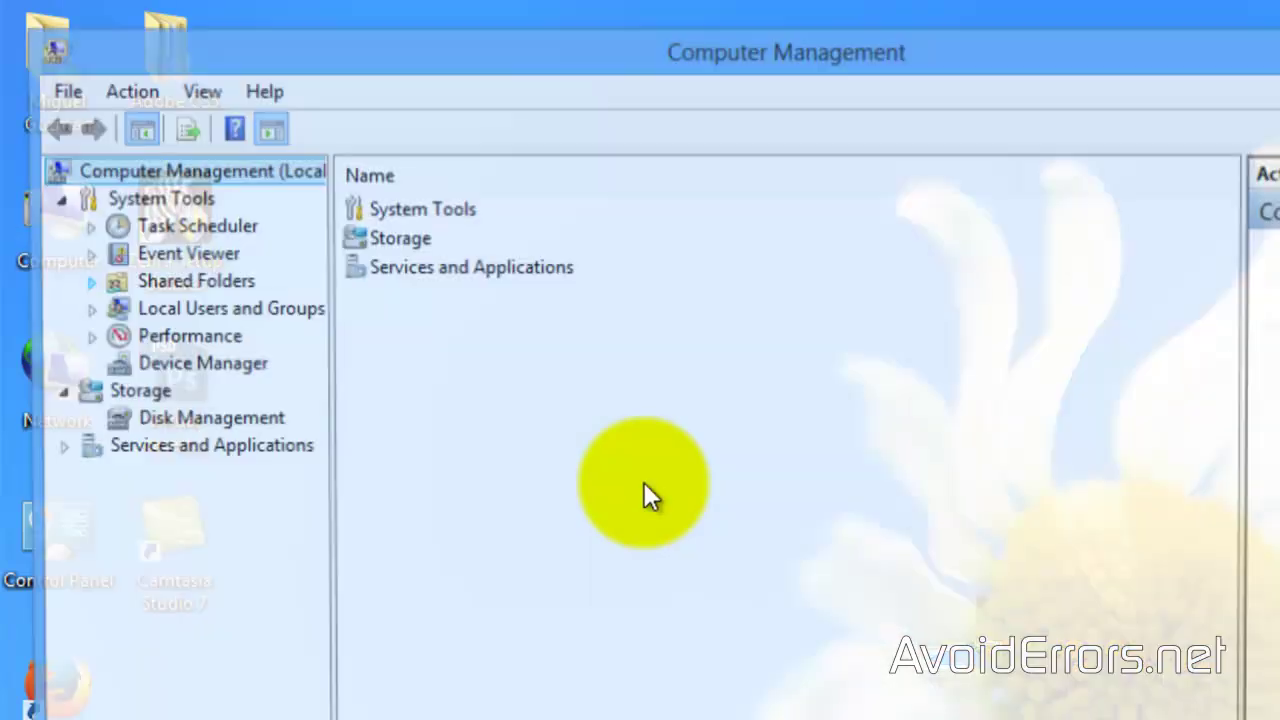
pyautogui.press('Down')
pyautogui.press('Down')
pyautogui.press('Down')
pyautogui.press('Down')
pyautogui.press('Down')
pyautogui.press('Down')
pyautogui.press('Down')
pyautogui.press('Down')
pyautogui.press('Down')
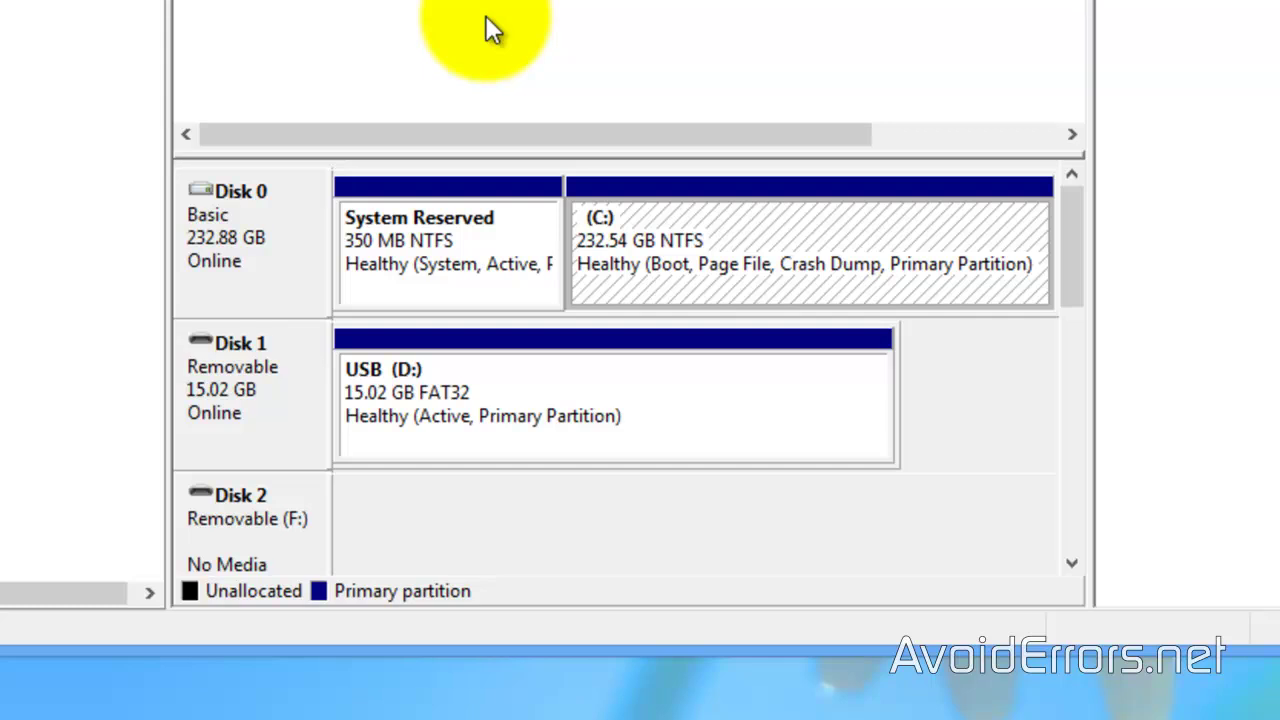
pyautogui.scroll(-4, 490, 30)
pyautogui.scroll(-2, 487, 20)
pyautogui.scroll(4, 487, 20)
pyautogui.scroll(2, 488, 22)
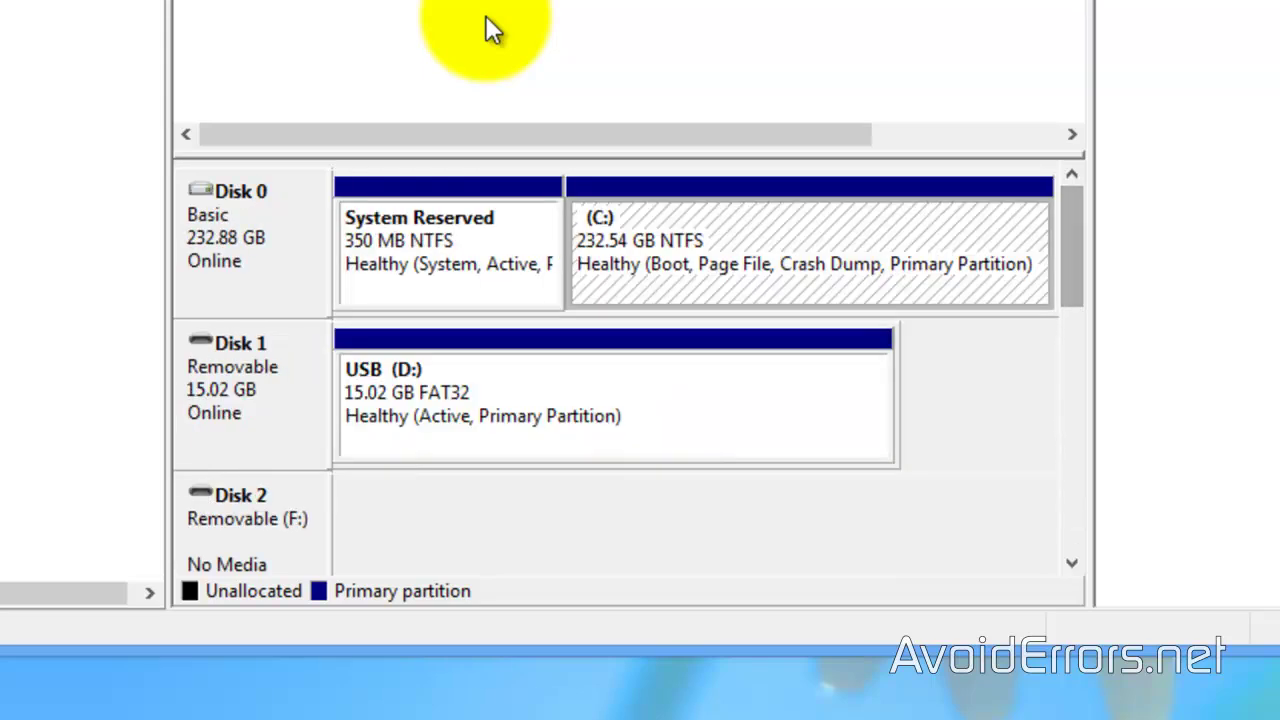